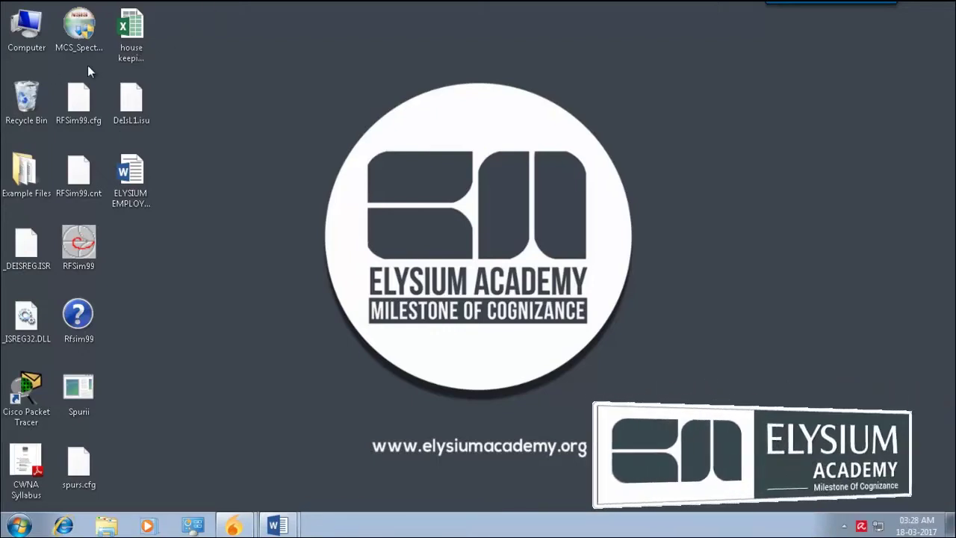
Browse to D:\MY FOLDER\CWNA\spectrum simulation and launch the MCS Spectrum Analyzer shortcut
{"action": "double_click", "coordinate": [26, 28]}
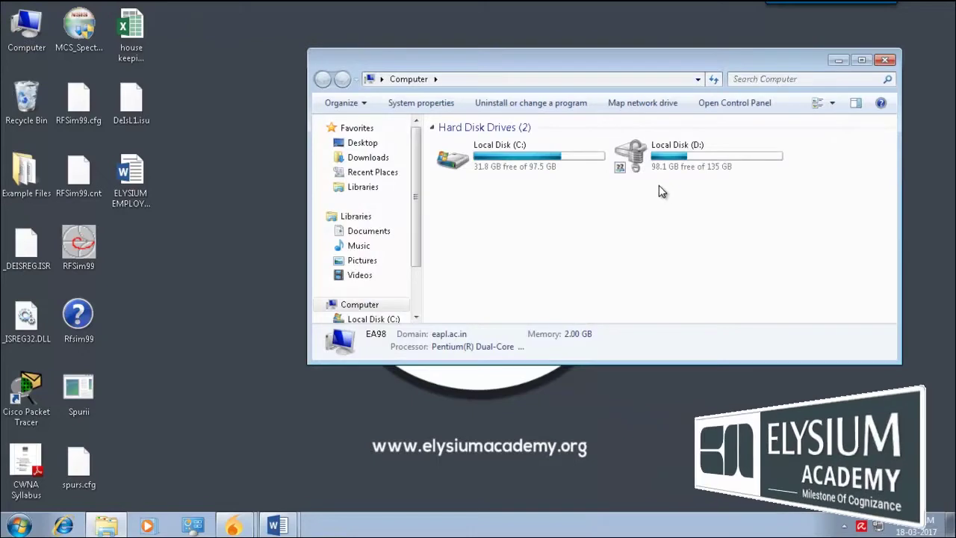
{"action": "double_click", "coordinate": [661, 169]}
{"action": "double_click", "coordinate": [499, 137]}
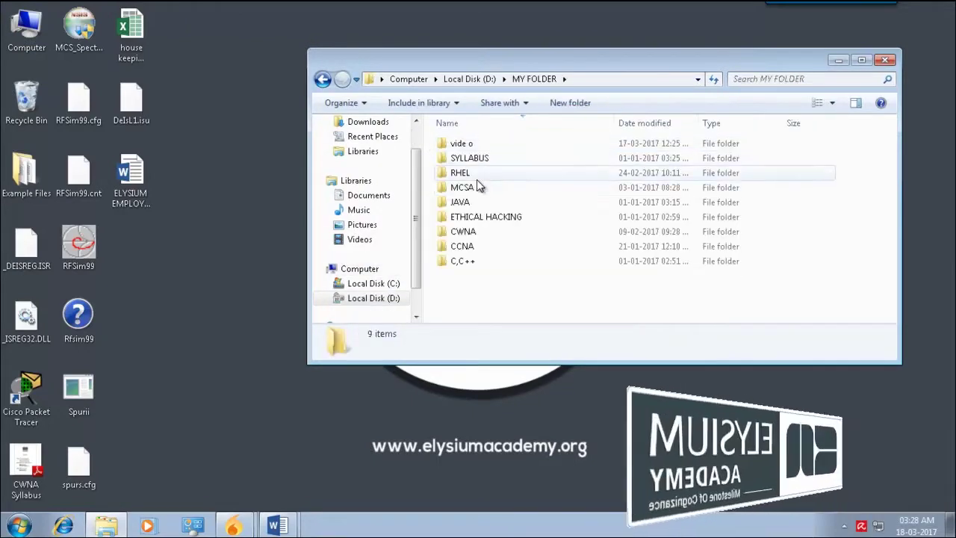
{"action": "double_click", "coordinate": [464, 231]}
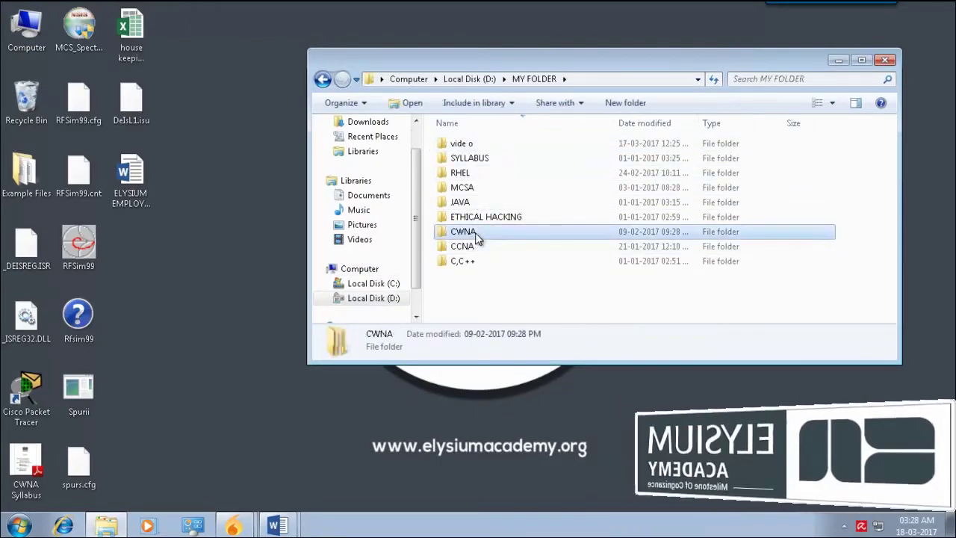
{"action": "double_click", "coordinate": [467, 174]}
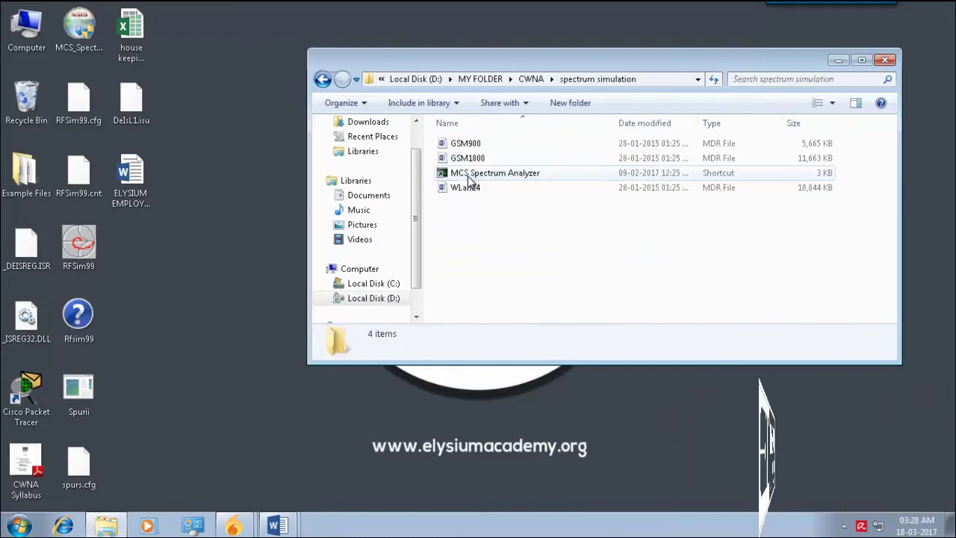
{"action": "left_click", "coordinate": [469, 175]}
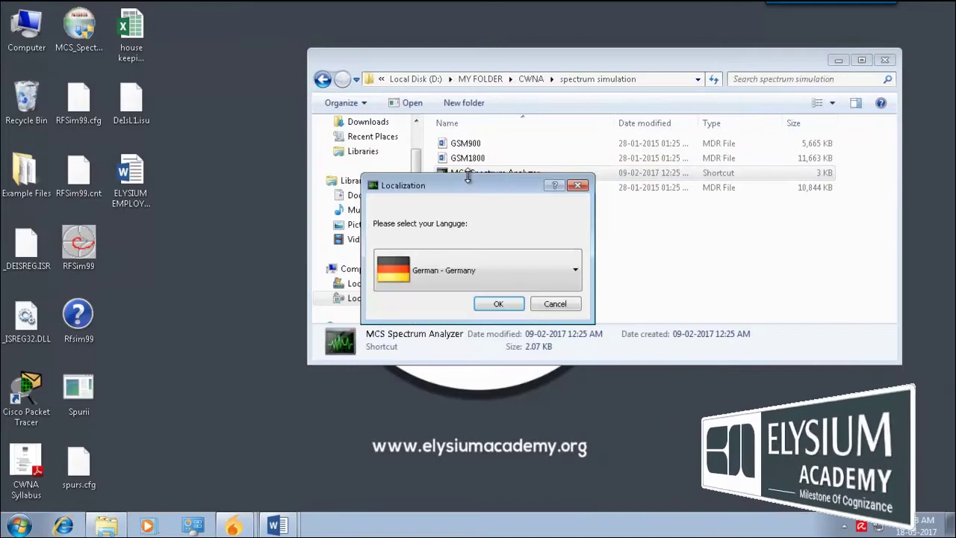
Set the interface language to English - UnitedStates and start the analyzer
{"action": "left_click", "coordinate": [499, 272]}
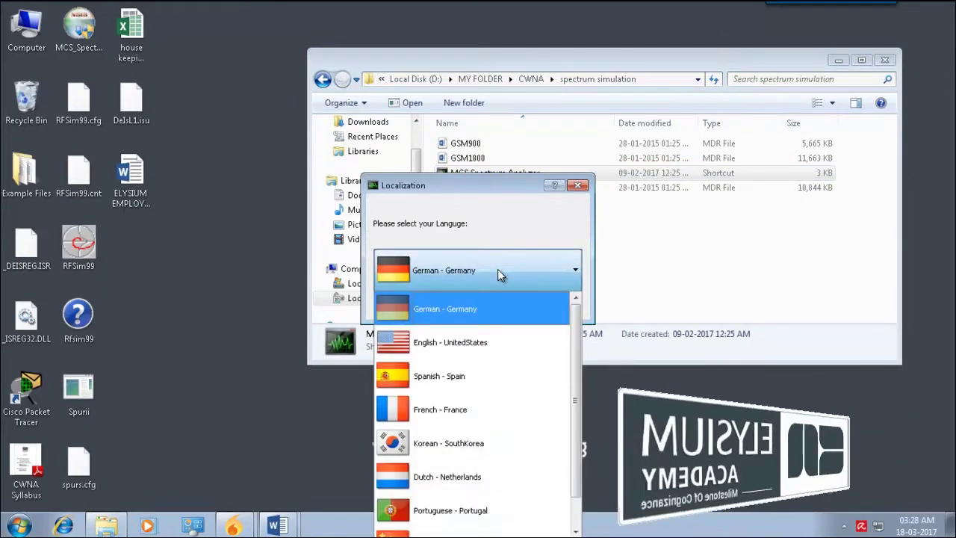
{"action": "left_click", "coordinate": [484, 350]}
{"action": "left_click", "coordinate": [498, 306]}
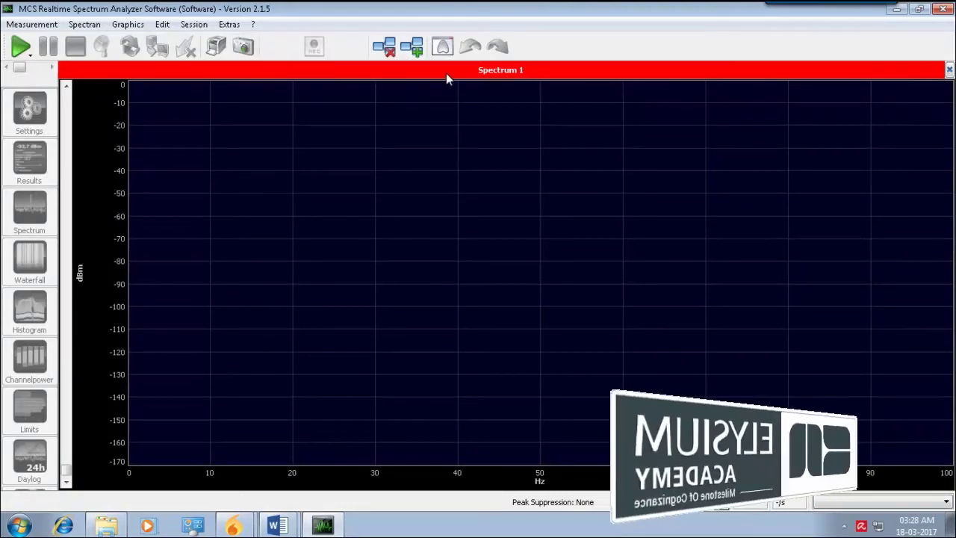
Load the GSM900 measurement file from D:\MY FOLDER\CWNA\spectrum simulation for replay
{"action": "left_click", "coordinate": [41, 26]}
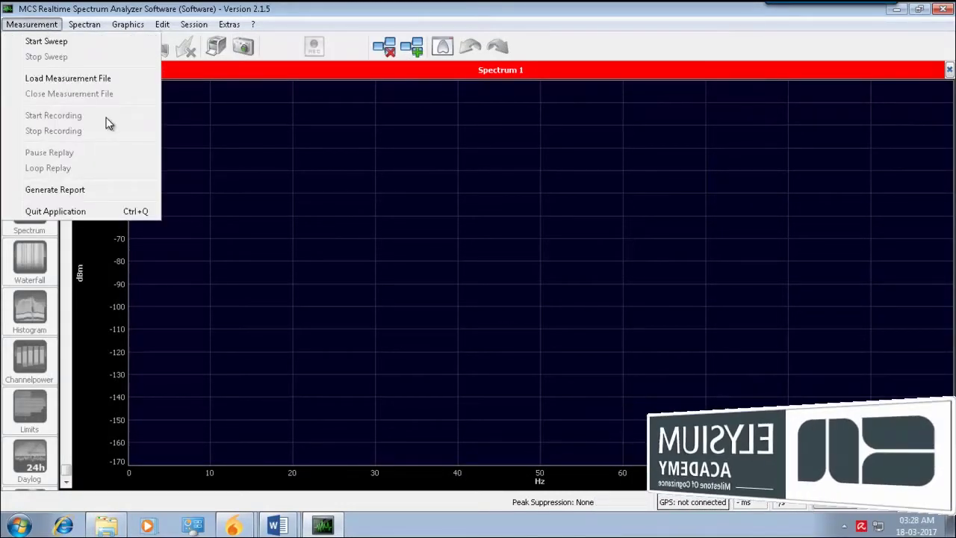
{"action": "left_click", "coordinate": [91, 77]}
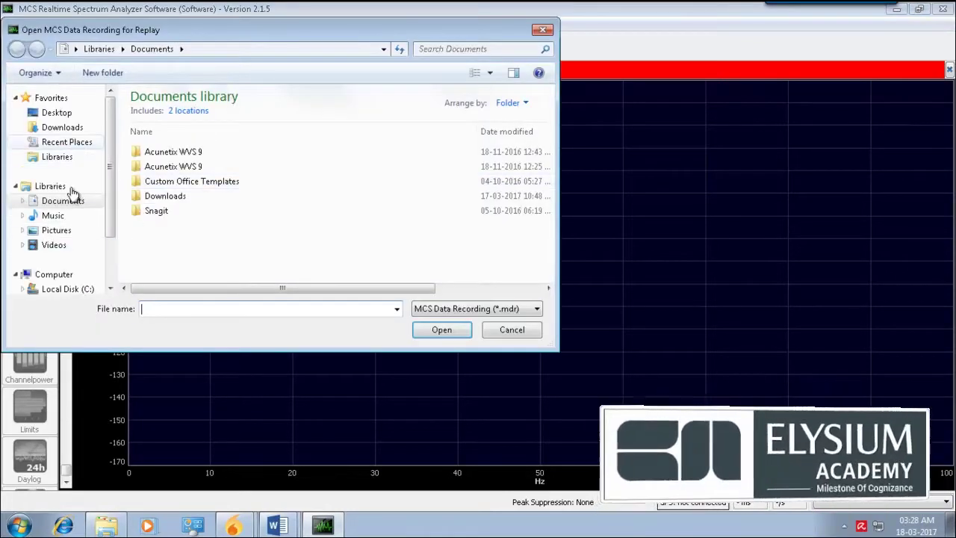
{"action": "left_click_drag", "start_coordinate": [110, 195], "coordinate": [110, 252]}
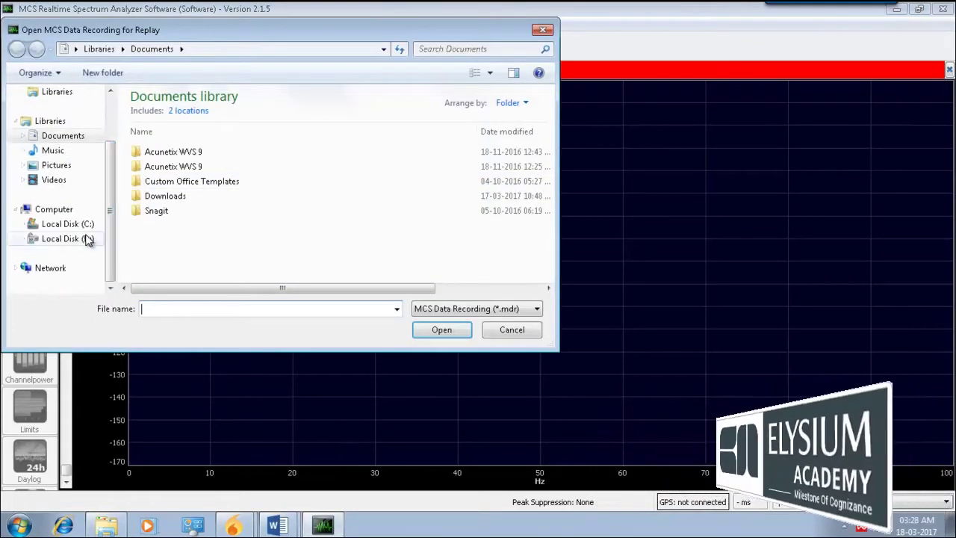
{"action": "left_click", "coordinate": [87, 238]}
{"action": "double_click", "coordinate": [179, 112]}
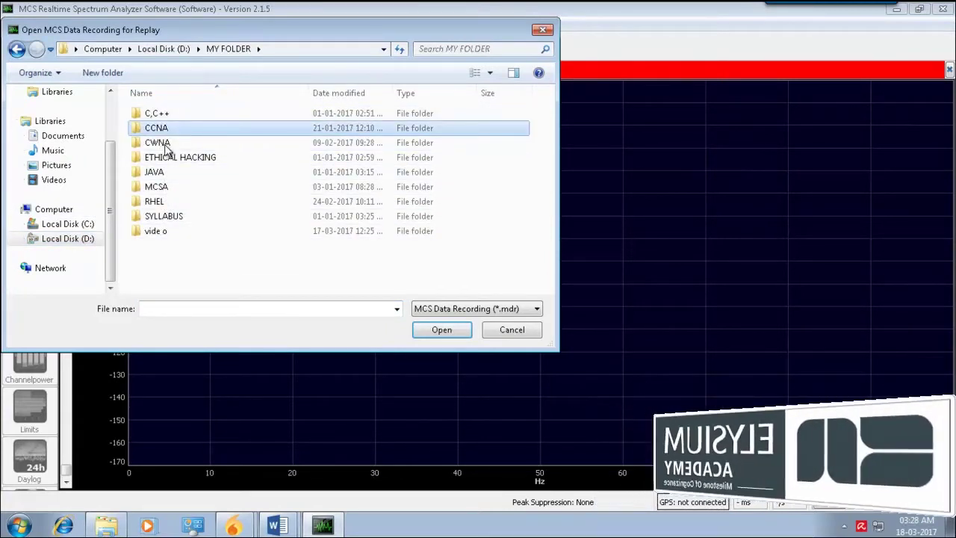
{"action": "double_click", "coordinate": [165, 143]}
{"action": "double_click", "coordinate": [166, 143]}
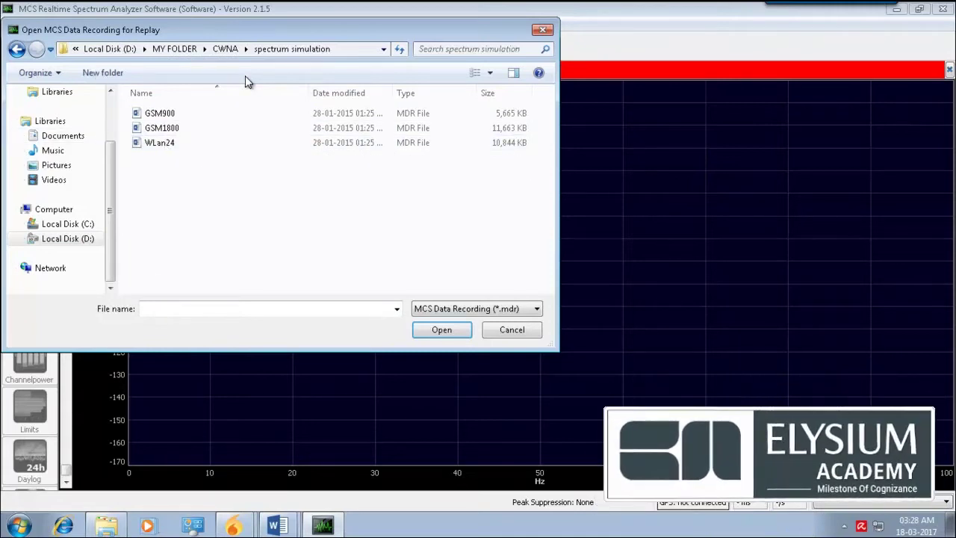
{"action": "left_click", "coordinate": [172, 116]}
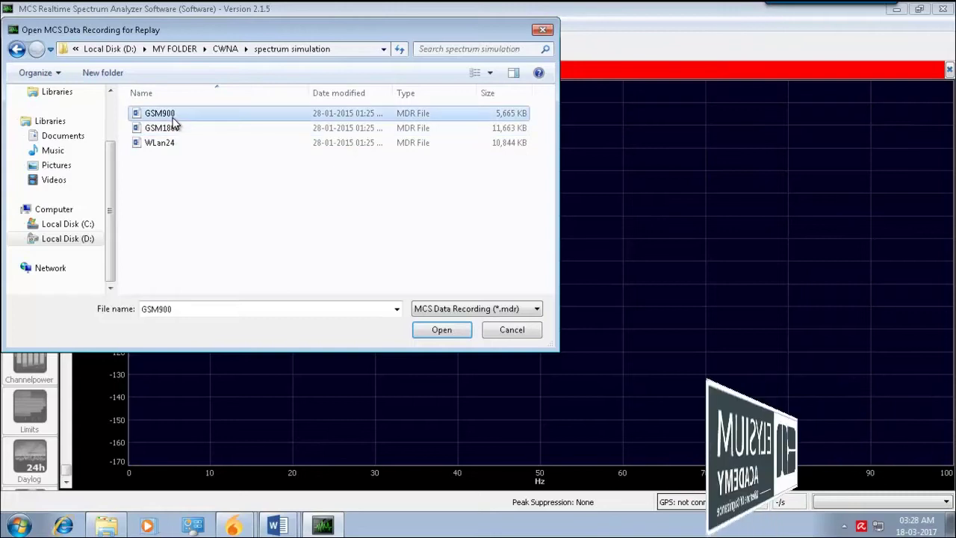
{"action": "left_click", "coordinate": [439, 335]}
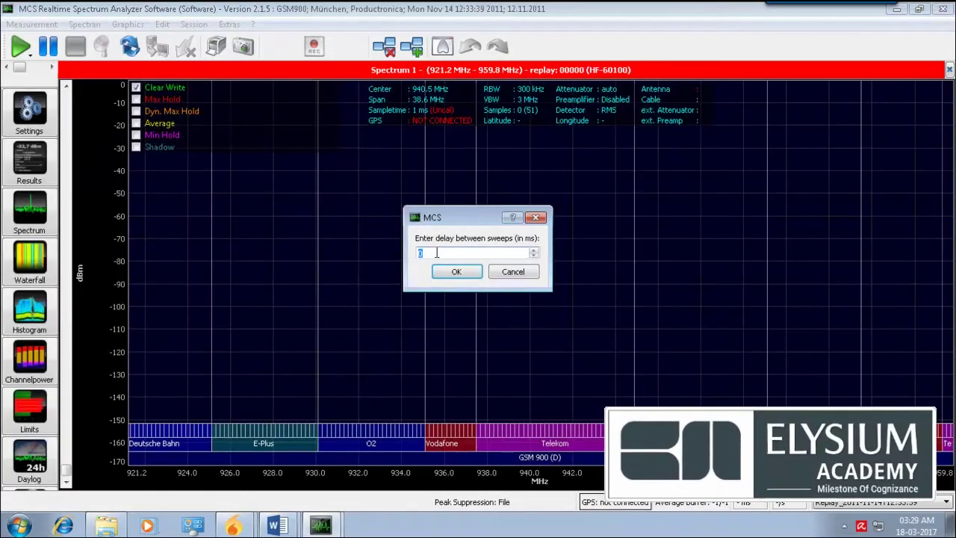
Set a 1 ms delay between sweeps and start the GSM900 replay
{"action": "type", "text": "1"}
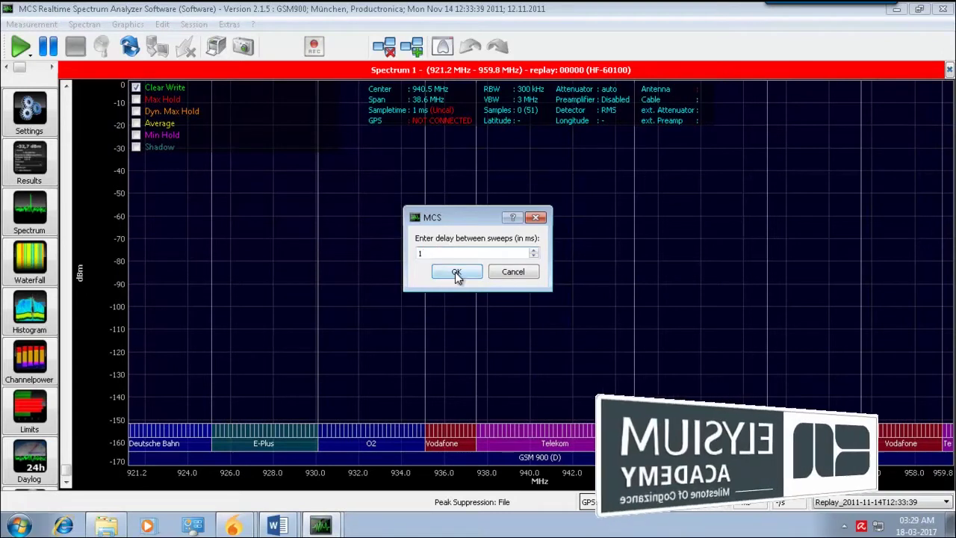
{"action": "left_click", "coordinate": [456, 272]}
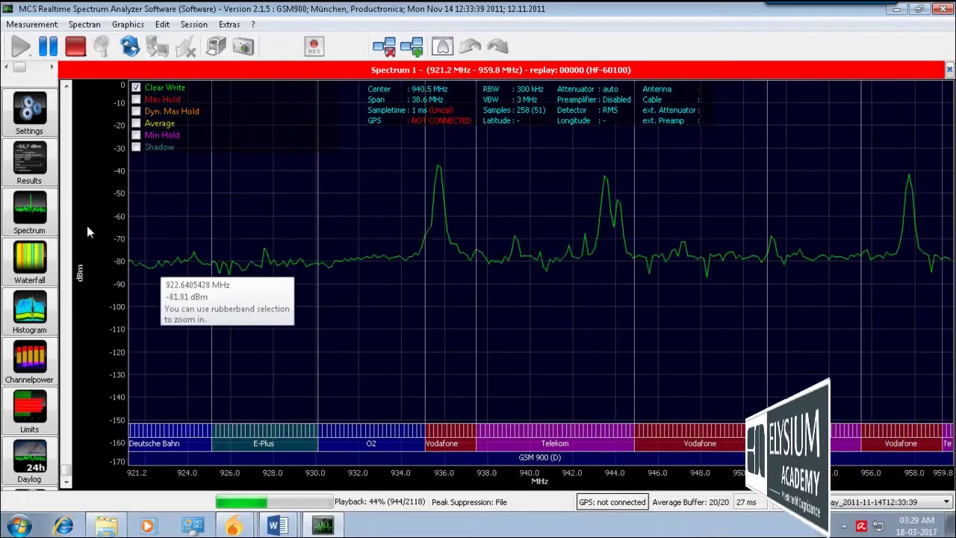
Add Waterfall, Histogram, Channelpower and Limits views alongside Spectrum 1
{"action": "left_click", "coordinate": [20, 269]}
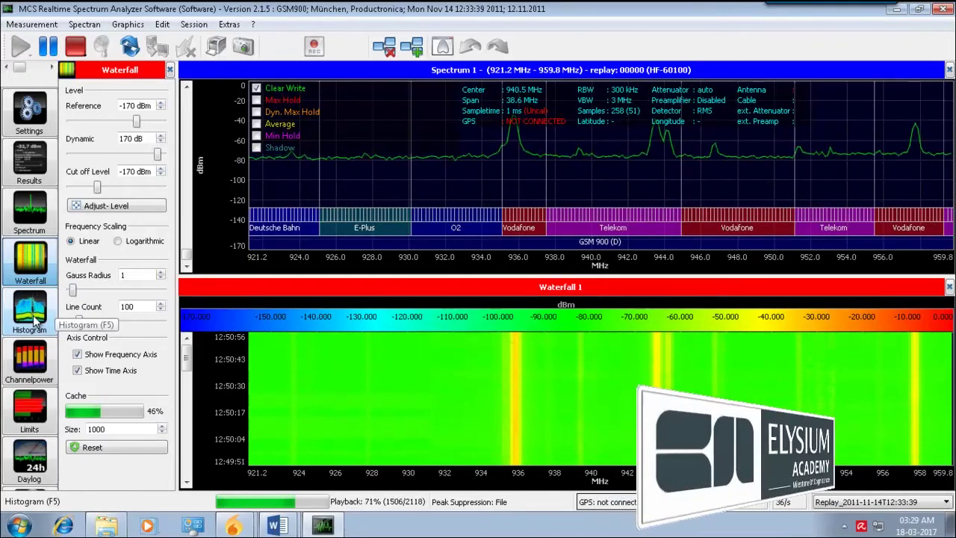
{"action": "left_click", "coordinate": [33, 320]}
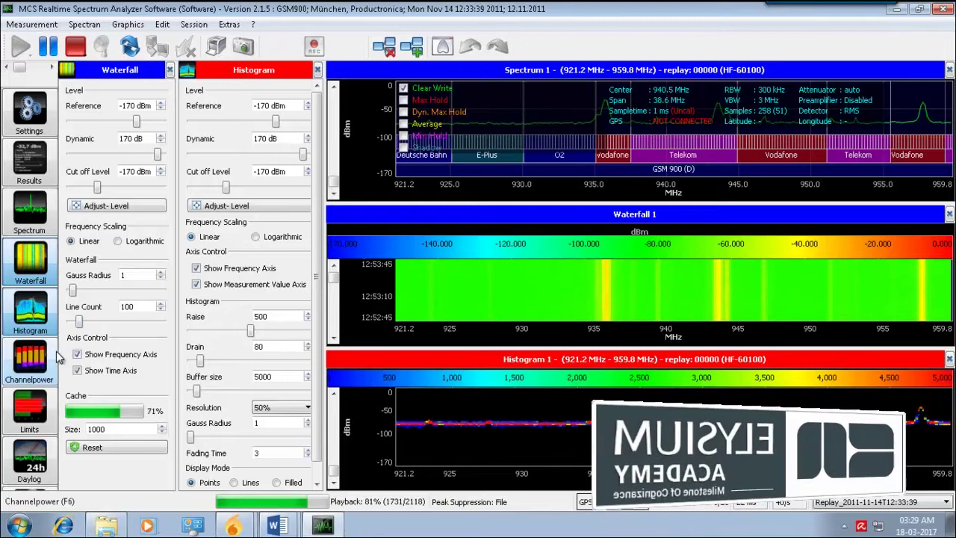
{"action": "left_click", "coordinate": [30, 360]}
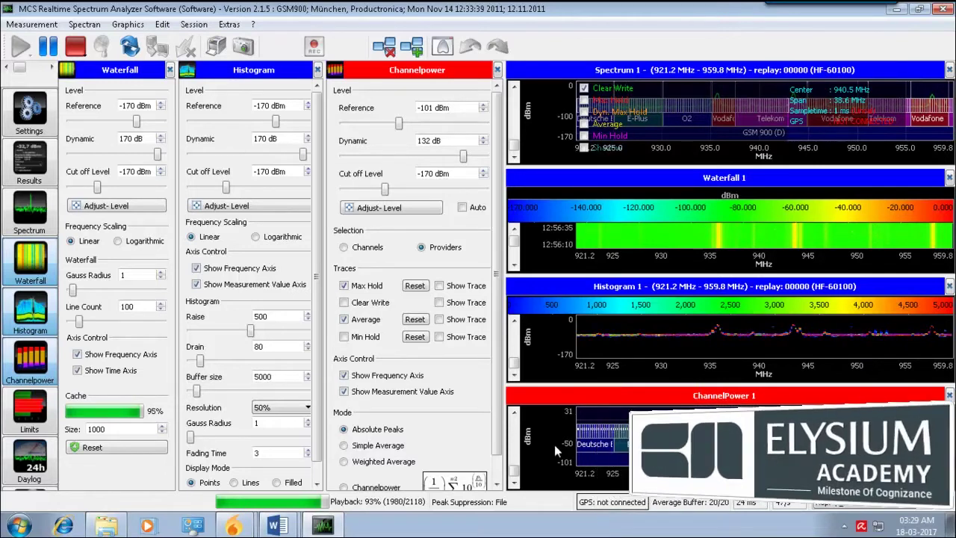
{"action": "left_click", "coordinate": [28, 410]}
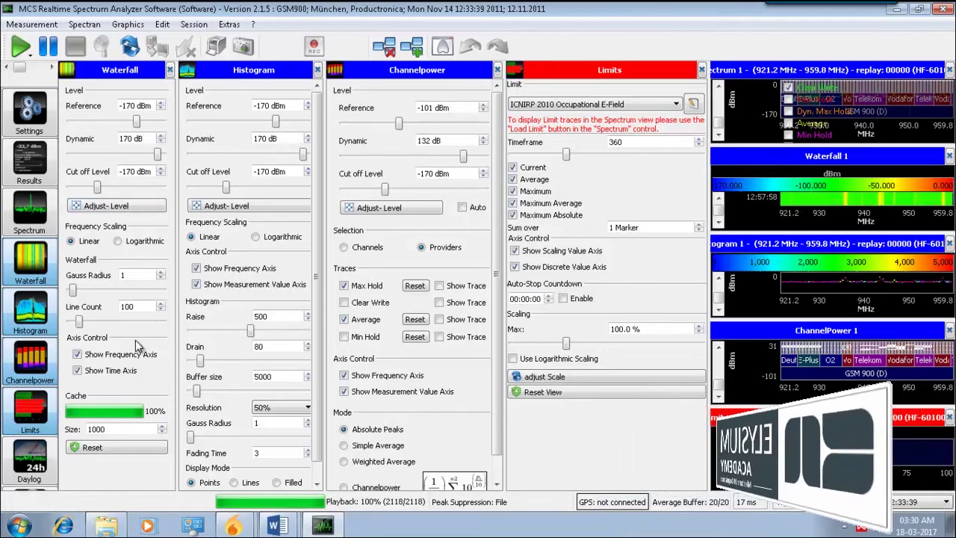
{"action": "scroll", "coordinate": [416, 385], "scroll_direction": "down", "scroll_amount": 1}
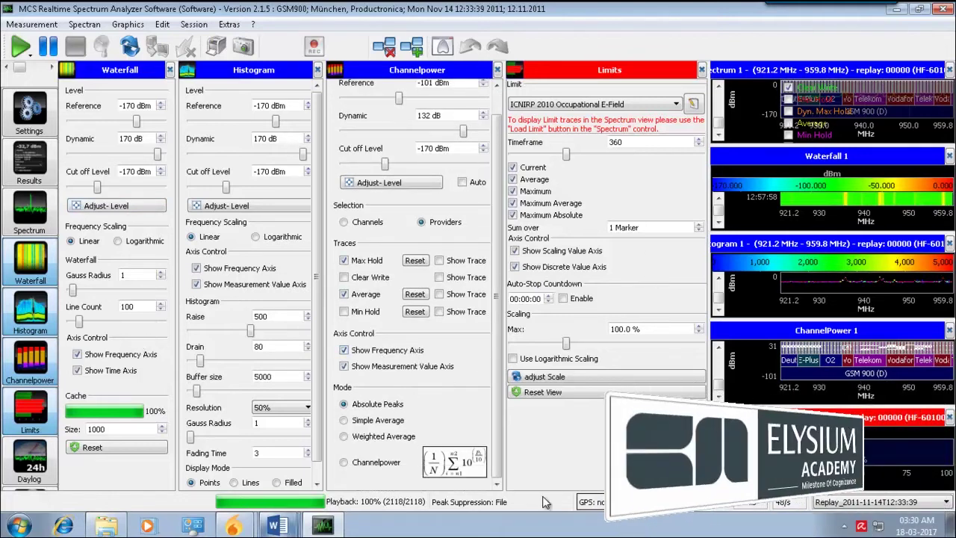
Close the Limits, Channelpower, Histogram and Waterfall settings panels
{"action": "left_click", "coordinate": [701, 70]}
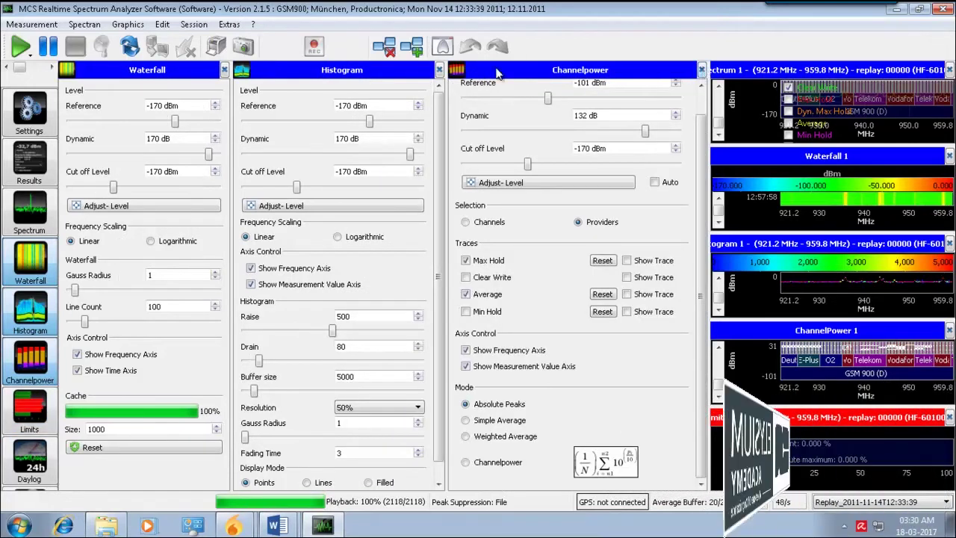
{"action": "left_click", "coordinate": [702, 69]}
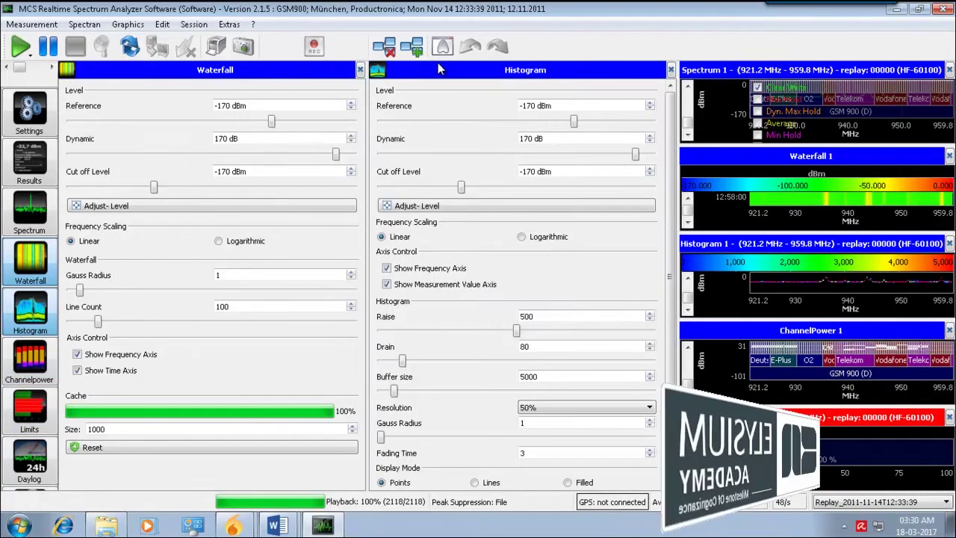
{"action": "left_click", "coordinate": [670, 69]}
{"action": "left_click", "coordinate": [359, 70]}
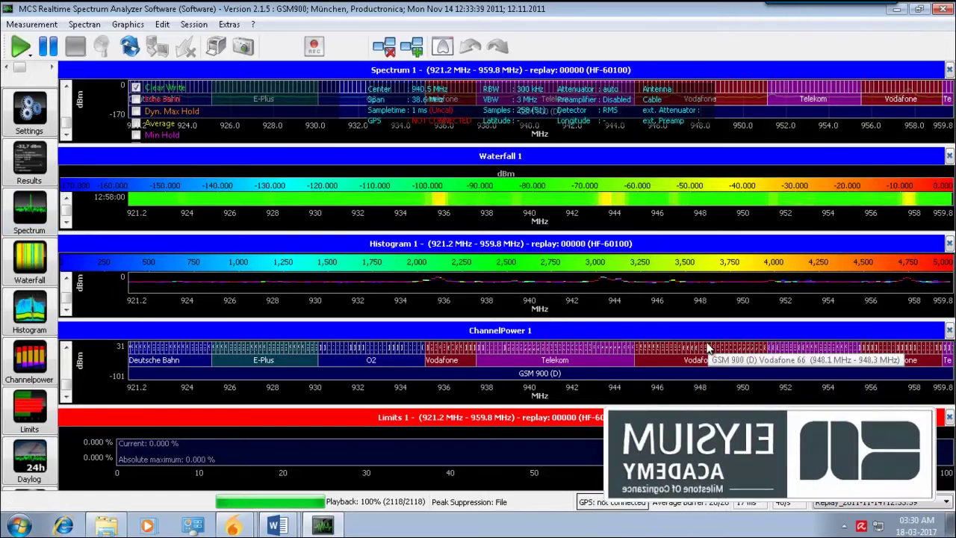
Reopen the Limits settings and add a Daylog (24h) view
{"action": "left_click", "coordinate": [32, 411]}
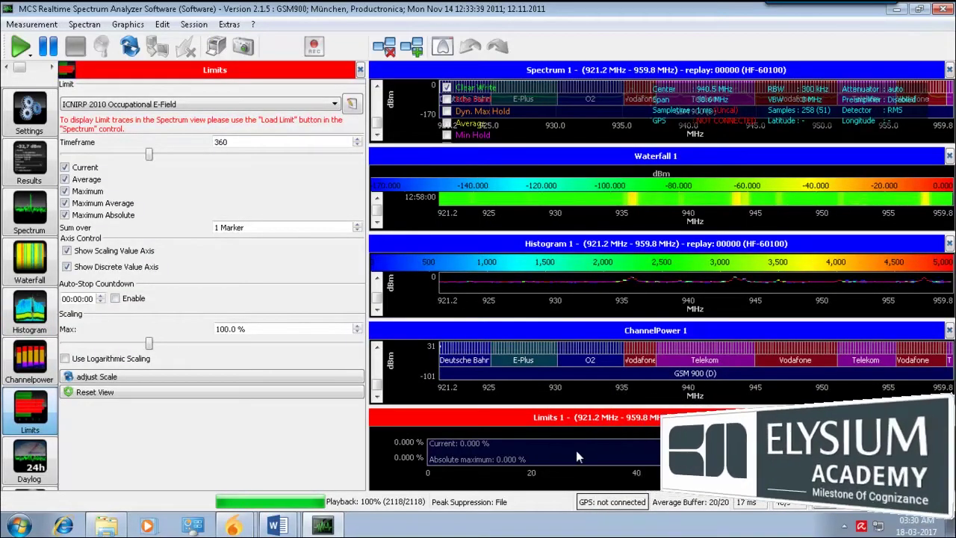
{"action": "left_click", "coordinate": [43, 466]}
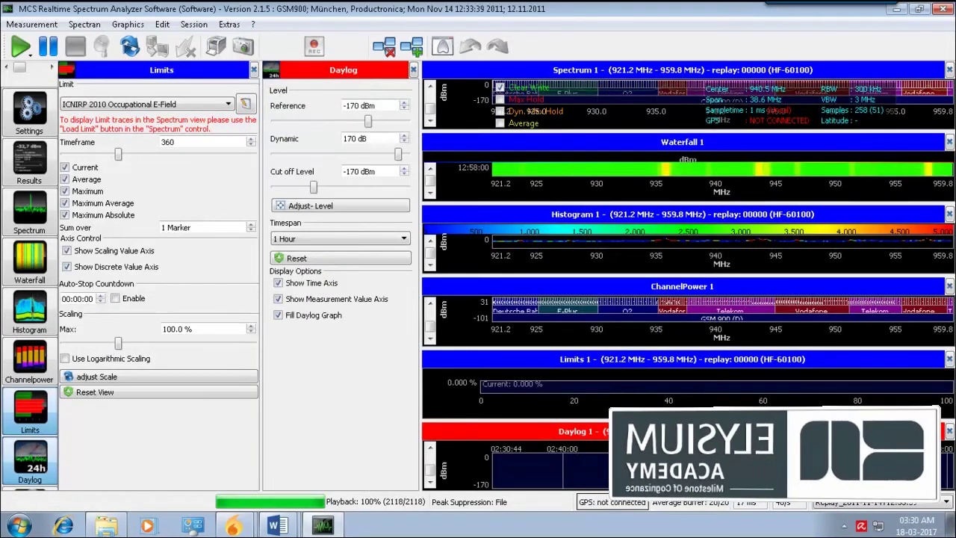
Remove the Spectrum, Waterfall, Histogram, ChannelPower and Limits plots, close Daylog settings, and restart replay
{"action": "left_click", "coordinate": [950, 70]}
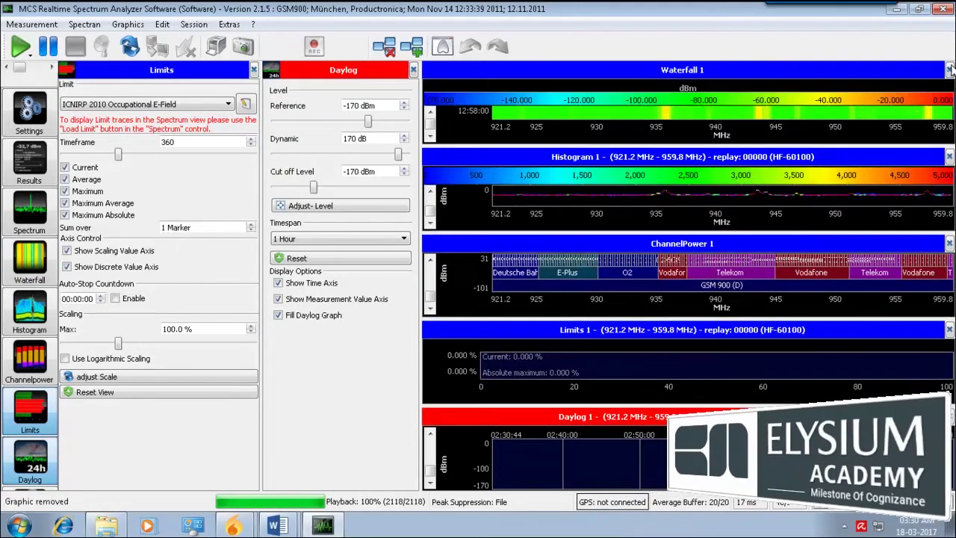
{"action": "left_click", "coordinate": [949, 70]}
{"action": "left_click", "coordinate": [949, 69]}
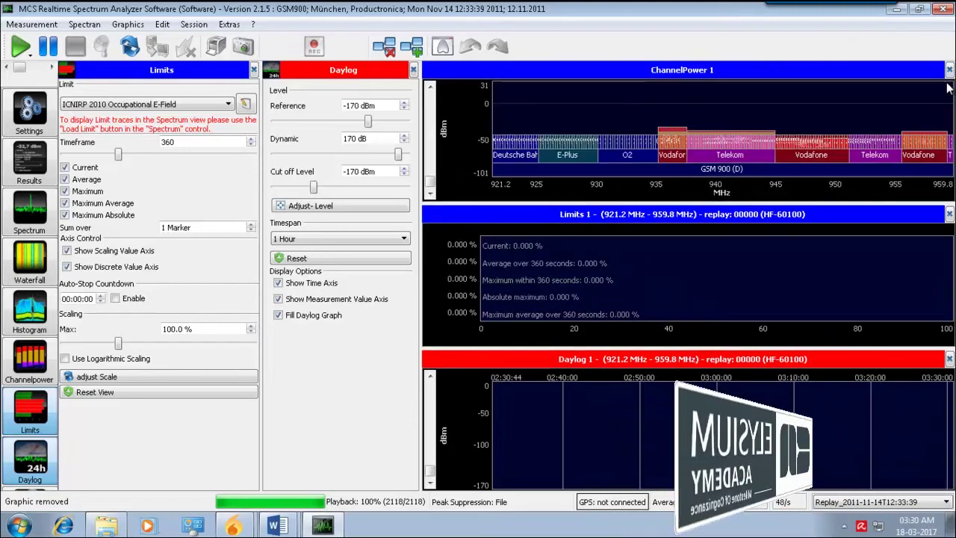
{"action": "left_click", "coordinate": [949, 70]}
{"action": "left_click", "coordinate": [950, 70]}
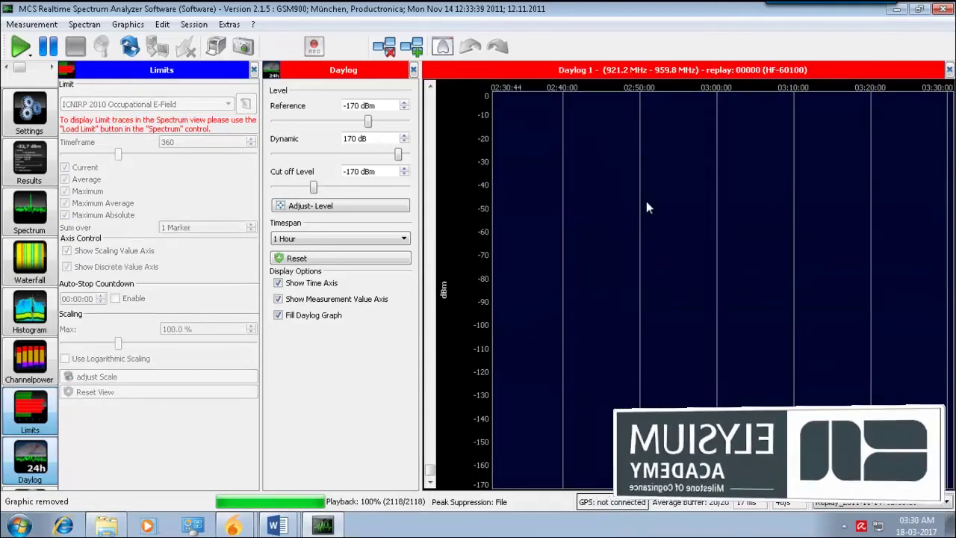
{"action": "left_click", "coordinate": [413, 69]}
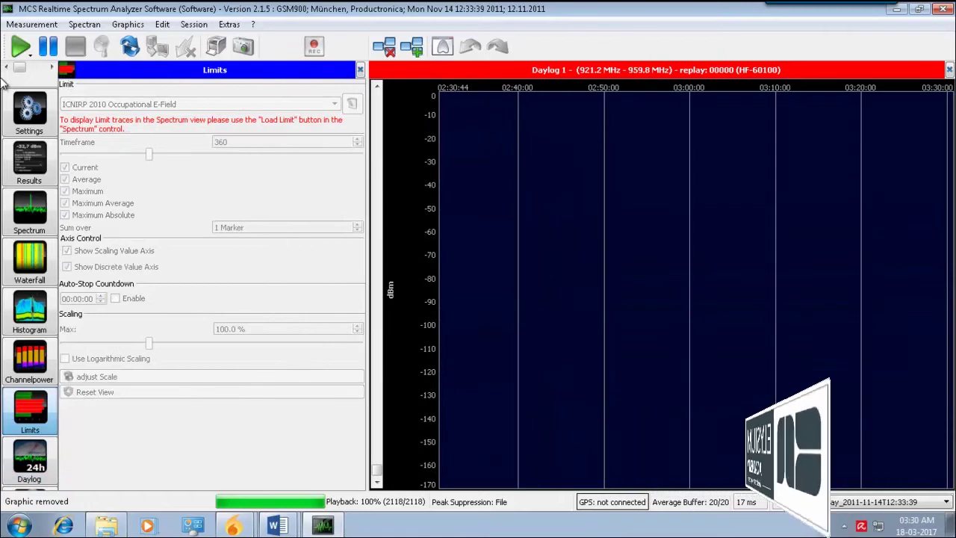
{"action": "left_click", "coordinate": [22, 46]}
{"action": "left_click", "coordinate": [438, 272]}
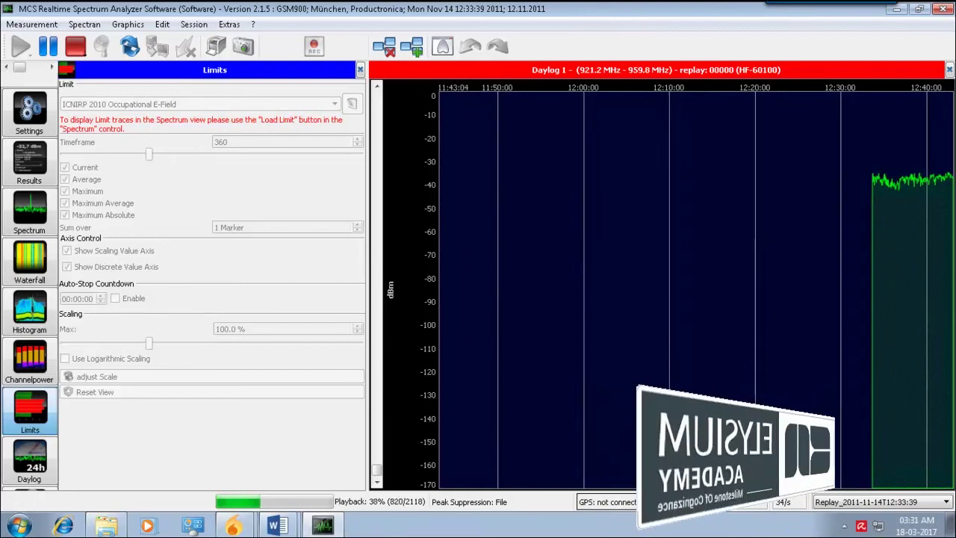
Close the spectrum analyzer once the Daylog graph has drawn its trace
{"action": "left_click", "coordinate": [944, 11]}
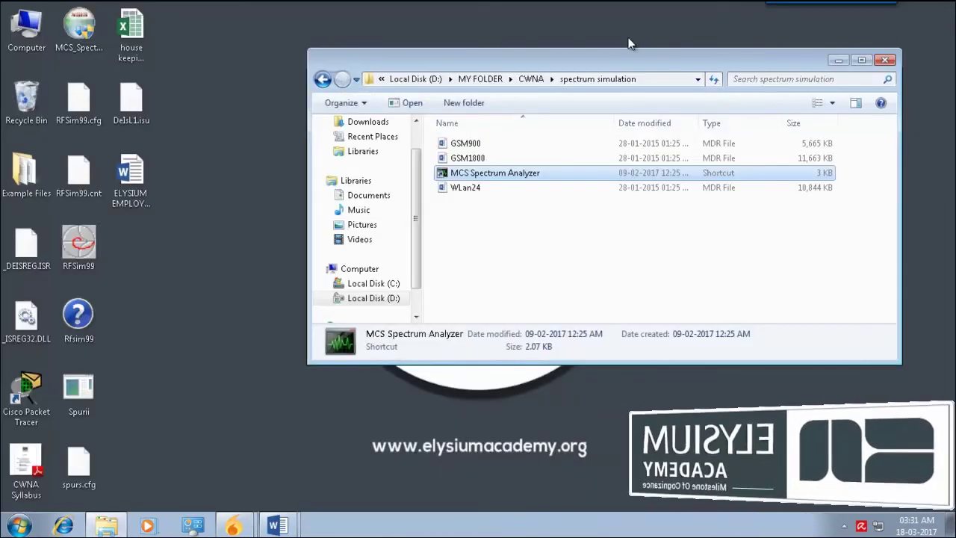